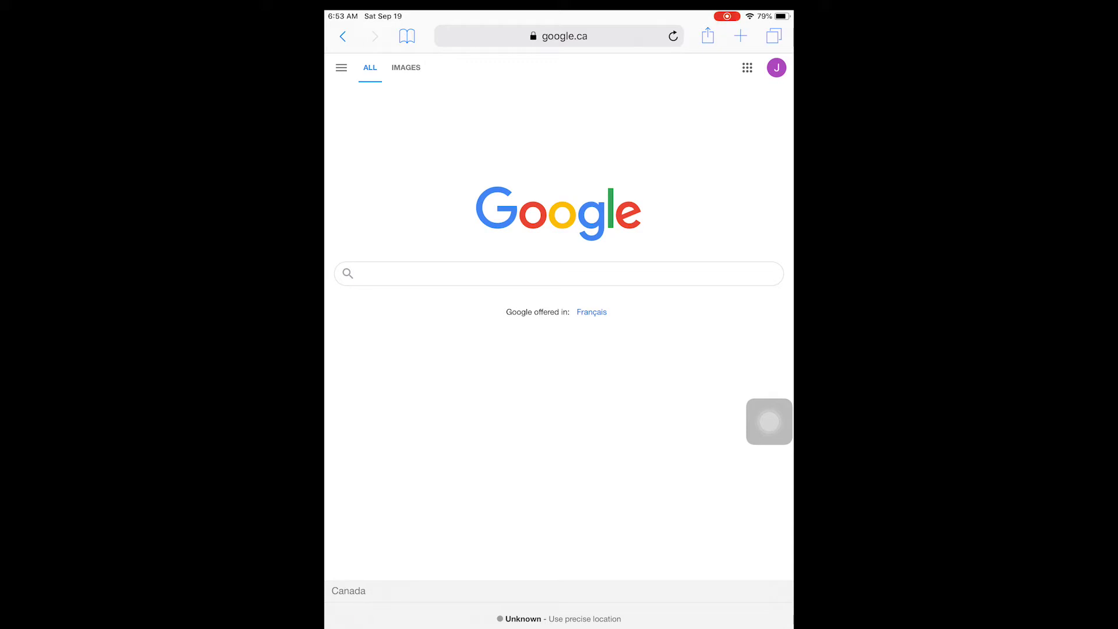
# Activate Safari's address field over the google.ca homepage
pyautogui.click(564, 36)
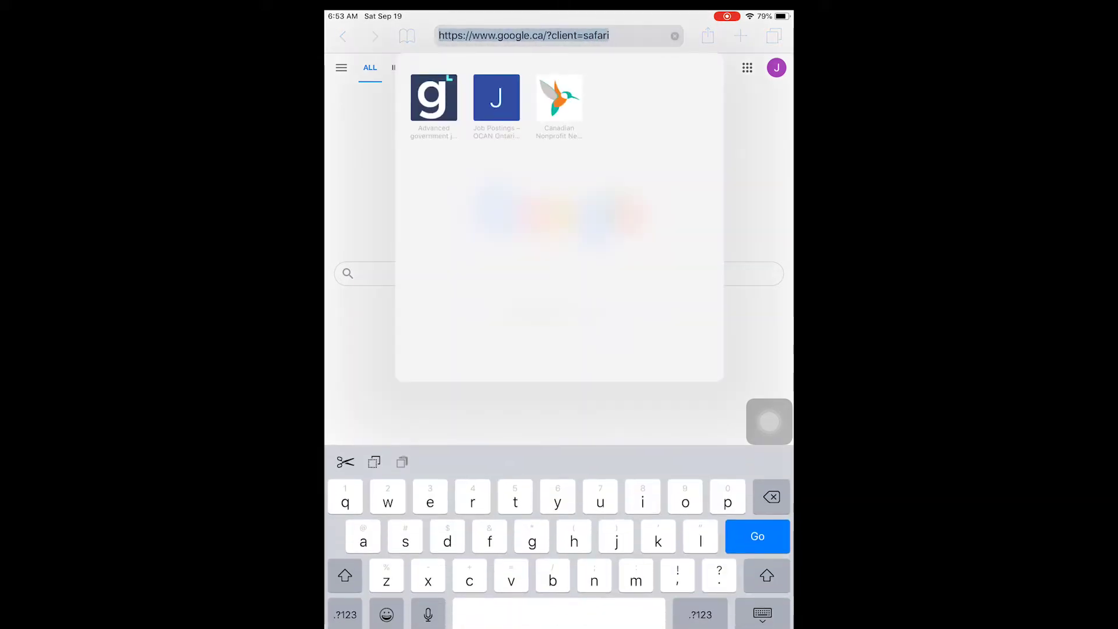
# Search Google for 'lsk elementary school' and open the Lloyd S. King Elementary website
pyautogui.click(559, 218)
pyautogui.click(559, 273)
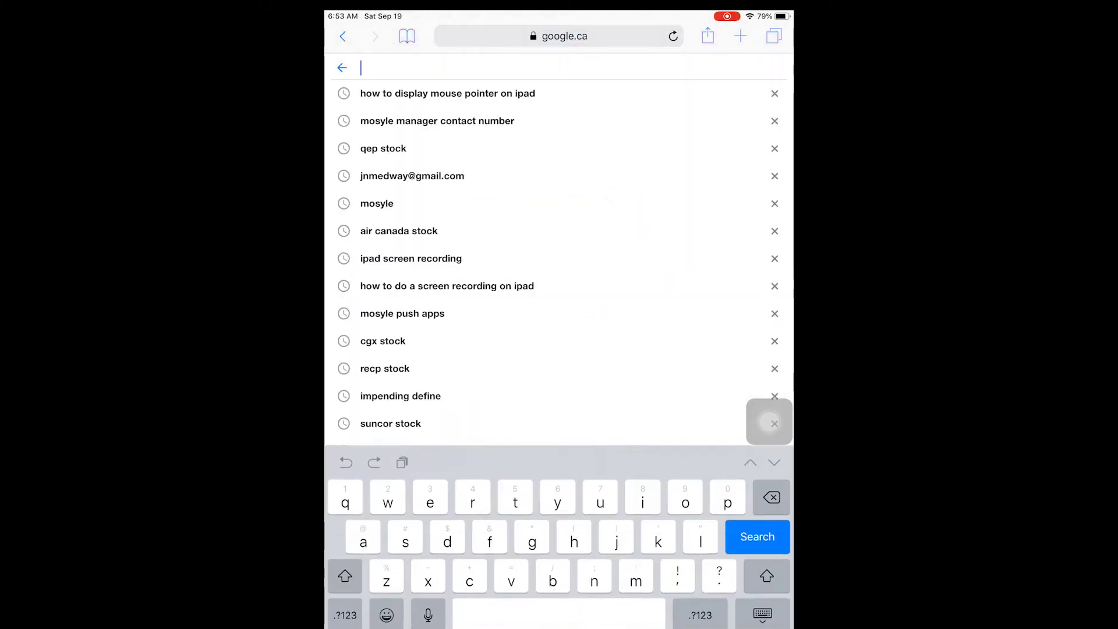
pyautogui.write('lsk elementary school')
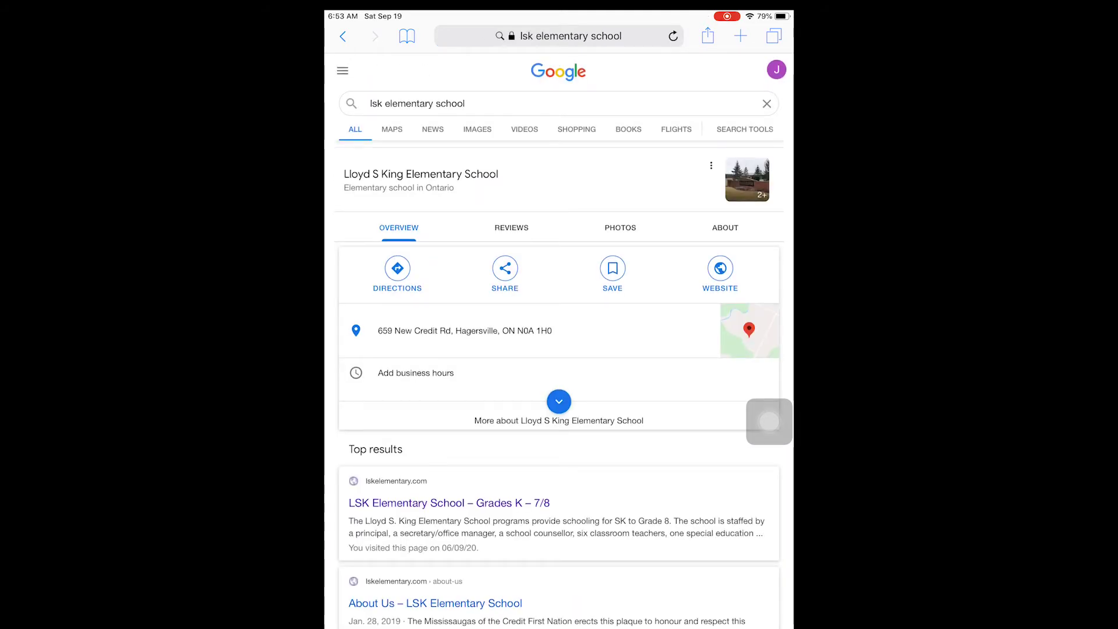
pyautogui.scroll(-4, 559, 393)
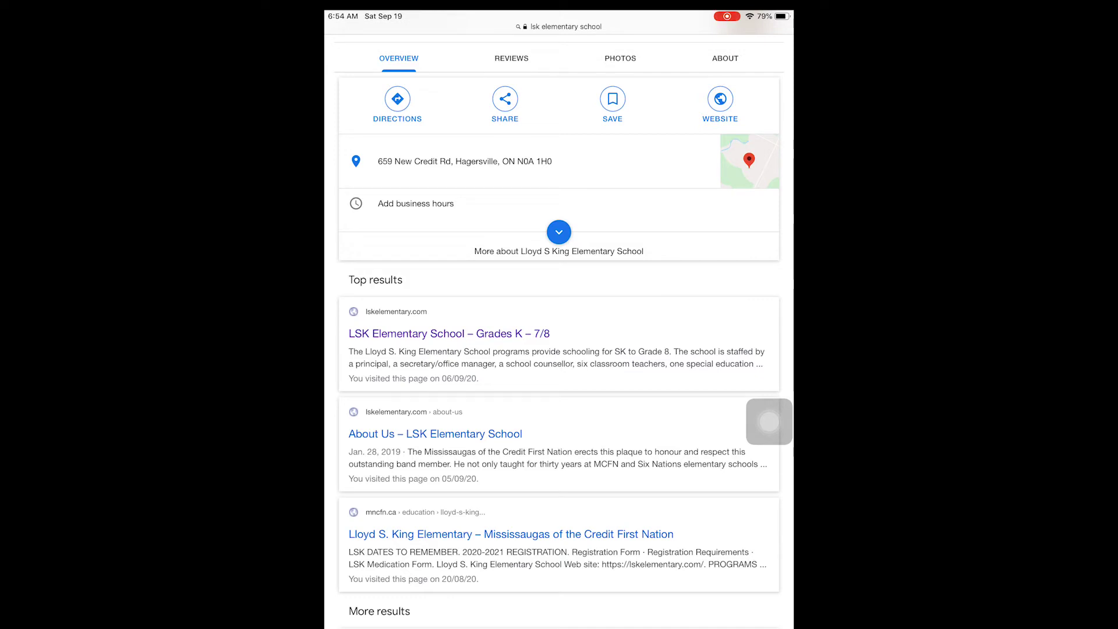
pyautogui.click(449, 333)
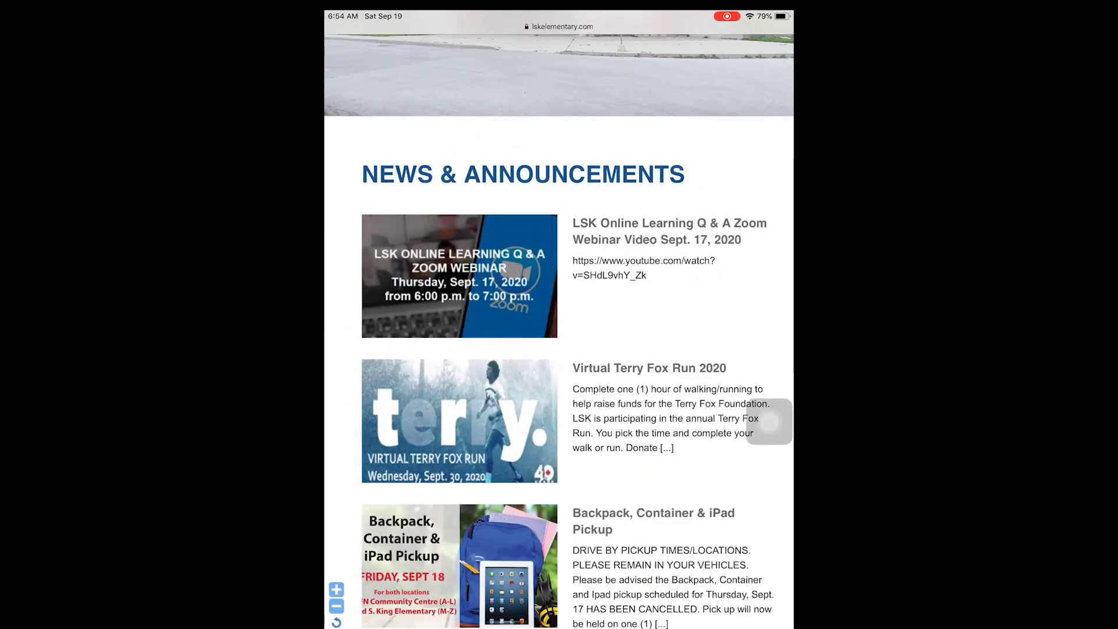
pyautogui.scroll(-5, 560, 319)
pyautogui.scroll(-5, 560, 318)
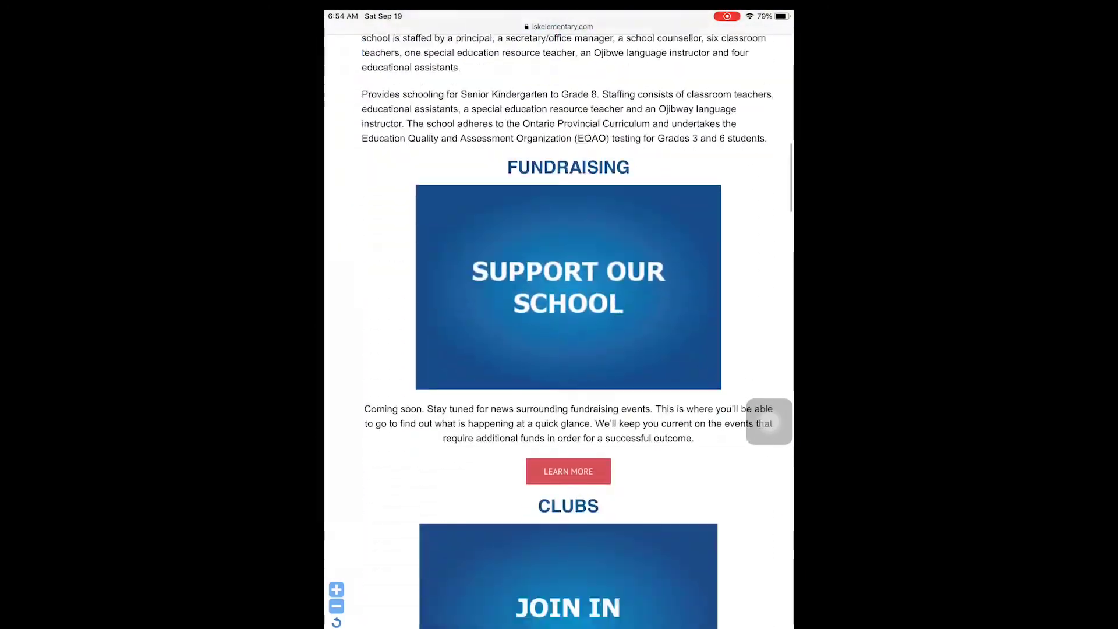
pyautogui.scroll(-5, 559, 319)
pyautogui.scroll(-5, 560, 319)
pyautogui.scroll(-5, 559, 319)
pyautogui.scroll(-5, 559, 319)
pyautogui.scroll(-2, 560, 319)
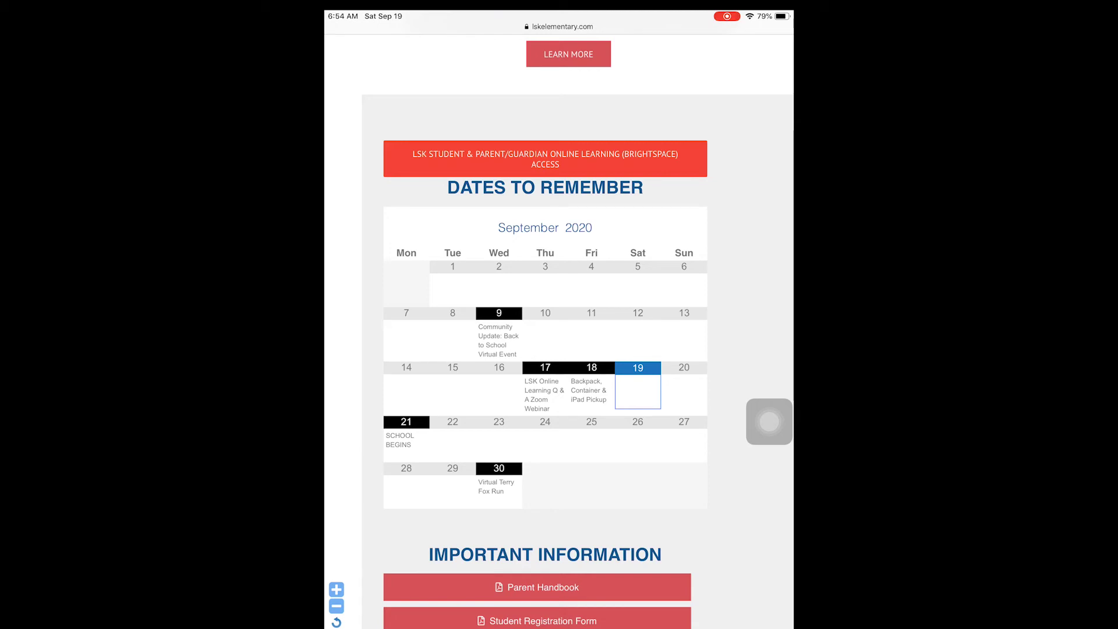
# Follow the 'LSK Student & Parent/Guardian Online Learning (Brightspace) Access' link to the login page
pyautogui.click(545, 159)
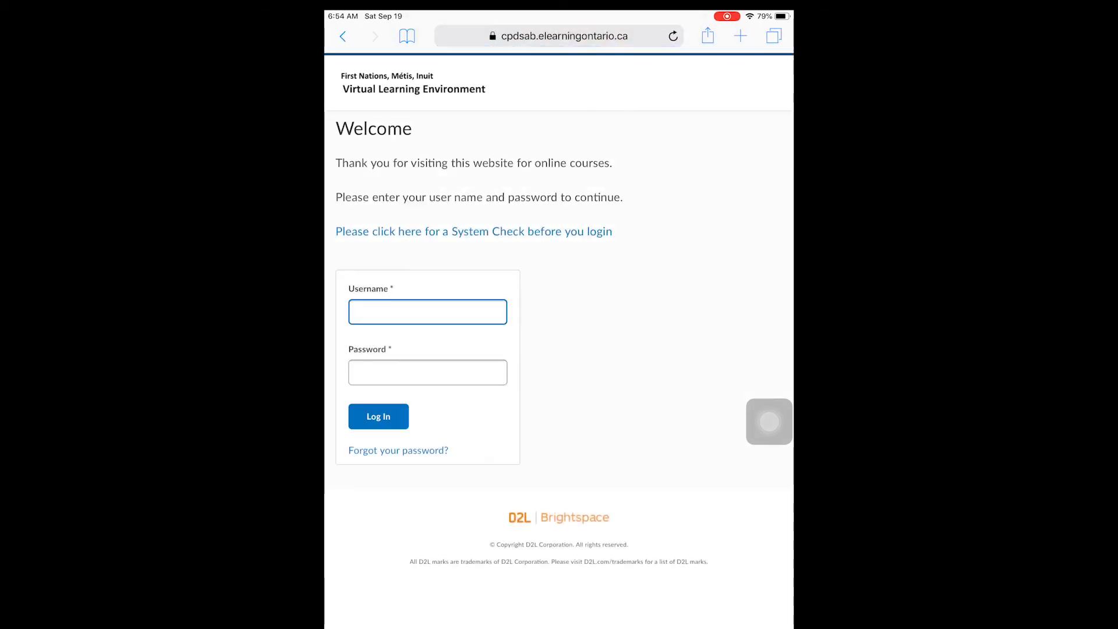